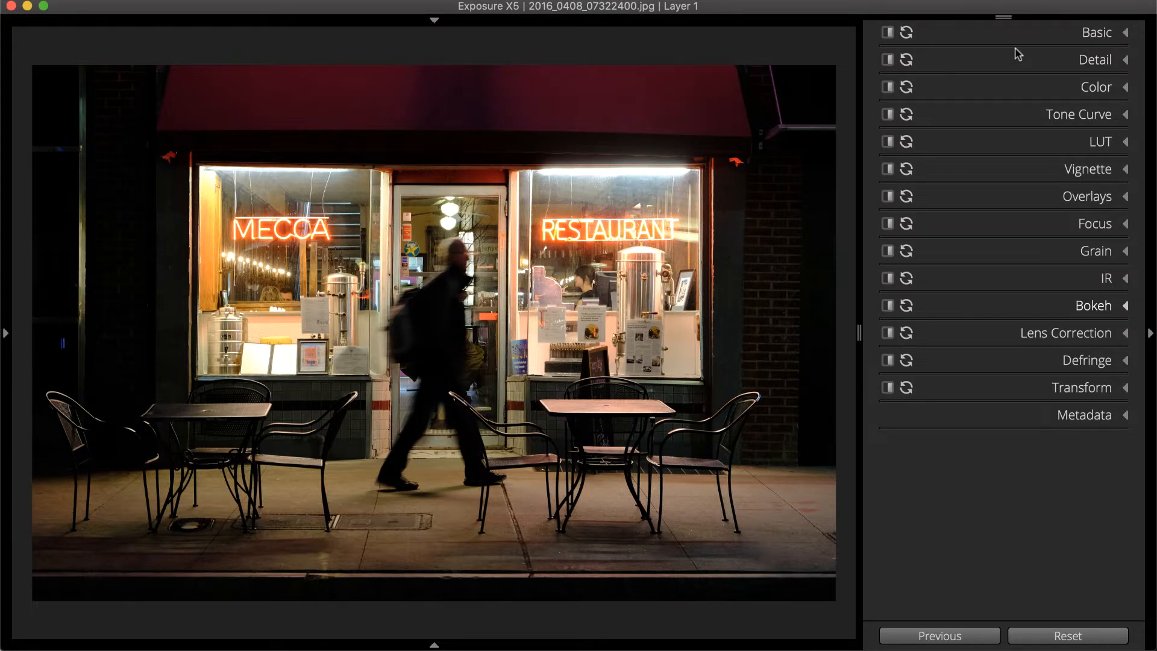
- Open the Bokeh panel to show its focus region and lens controls
click(990, 312)
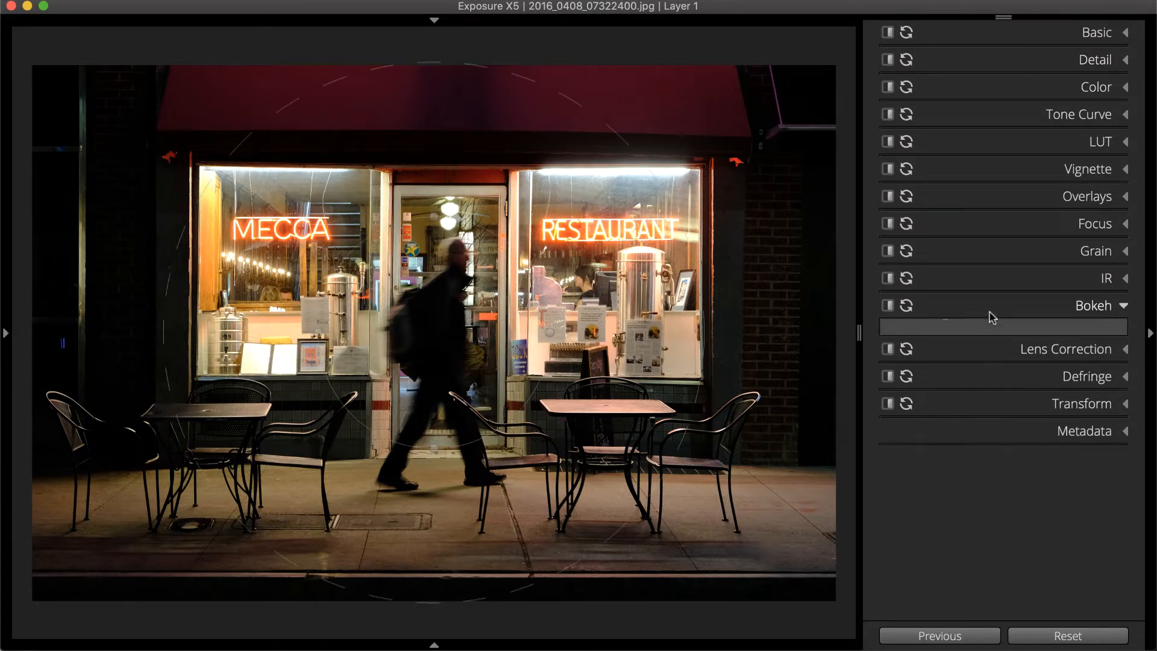
click(991, 315)
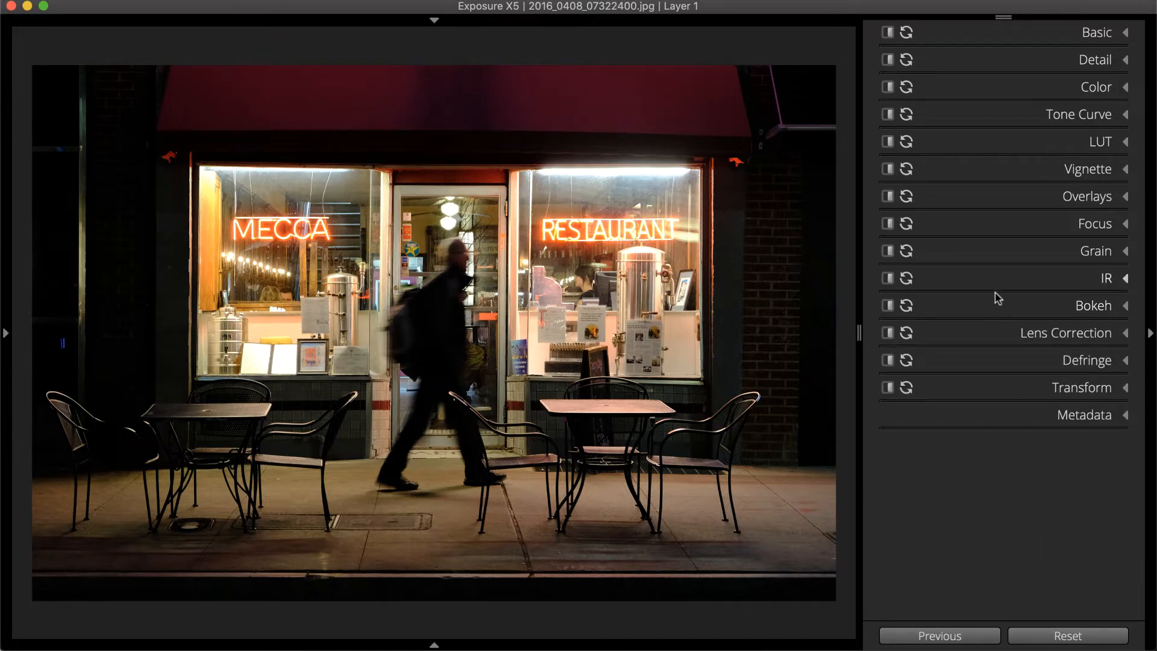
key(super+0)
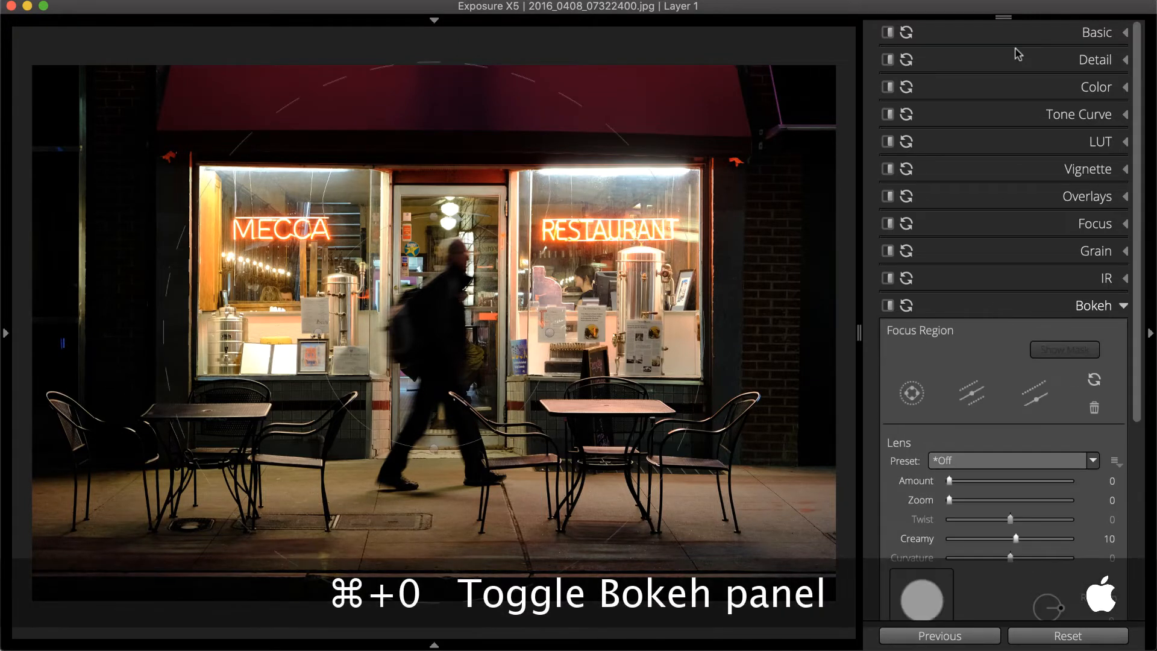
key(super+0)
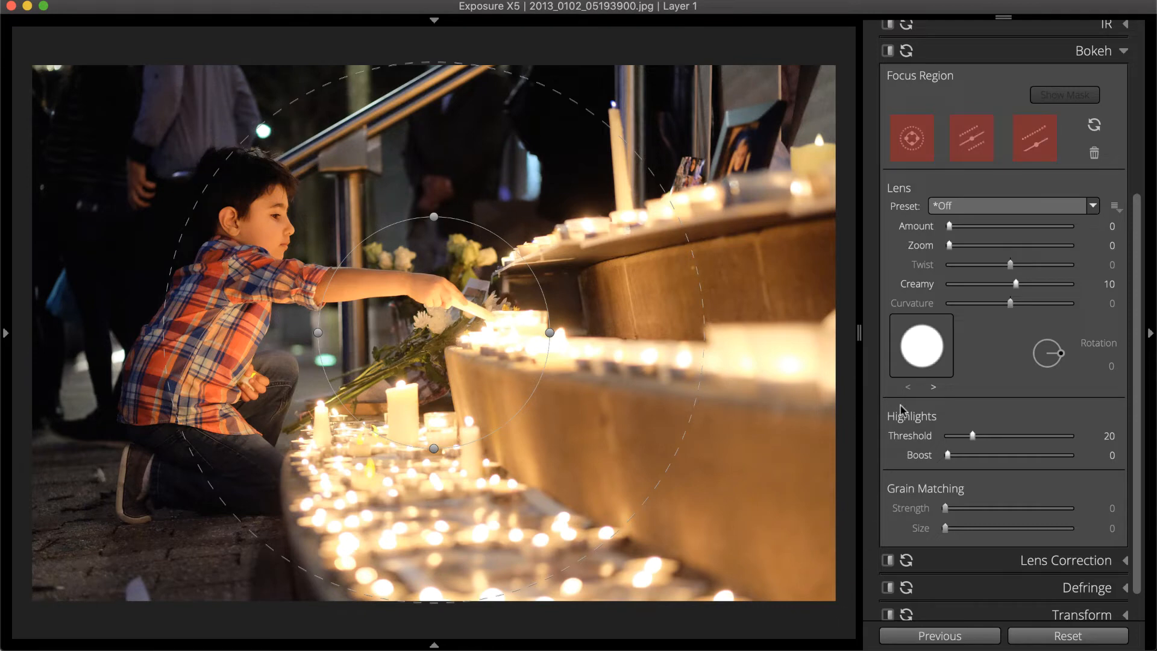
- Set the bokeh Amount to 22 and fit a tilted elliptical focus region with a wide feather over the boy and his outstretched arm
drag(950, 226, 985, 226)
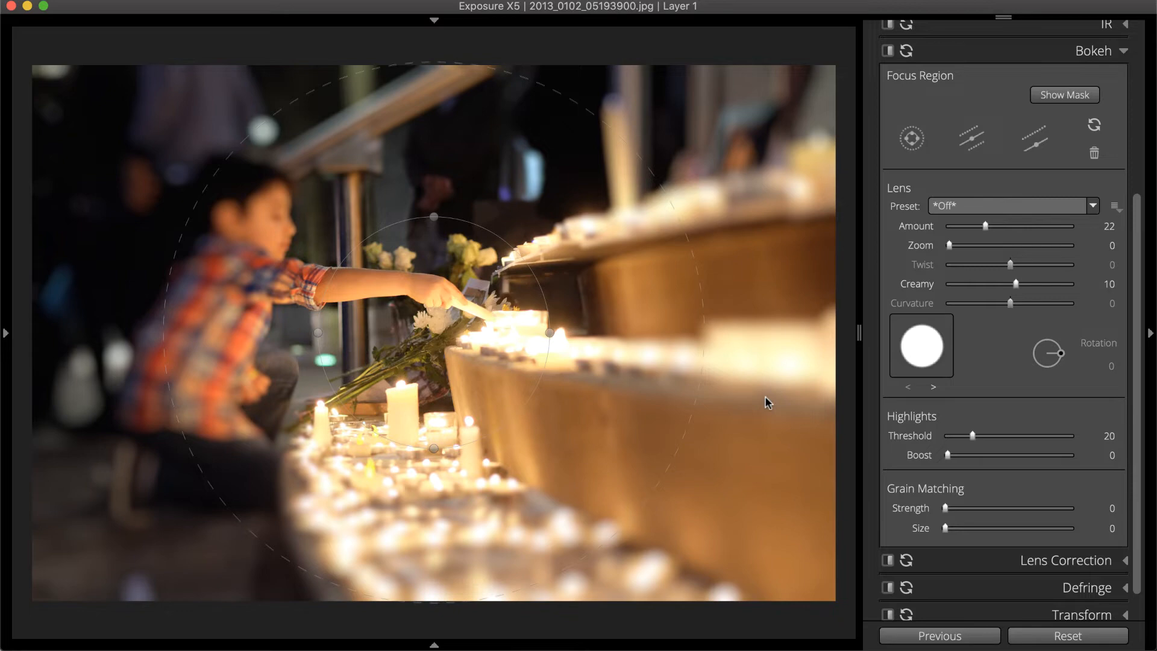
drag(441, 368, 231, 343)
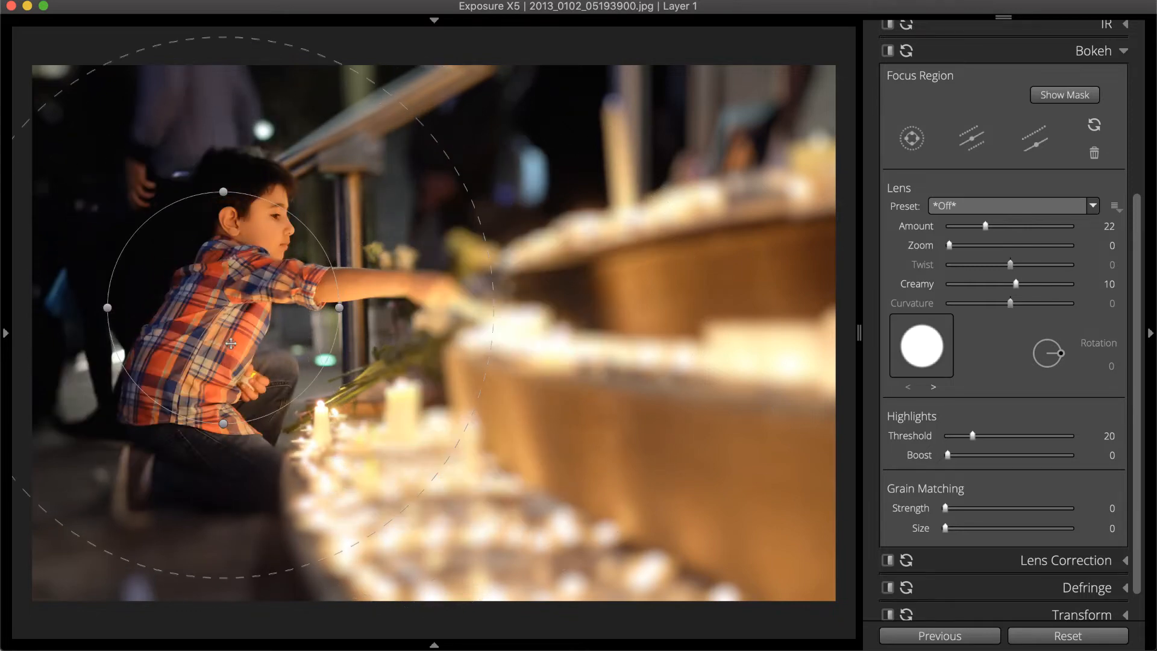
drag(223, 192, 292, 161)
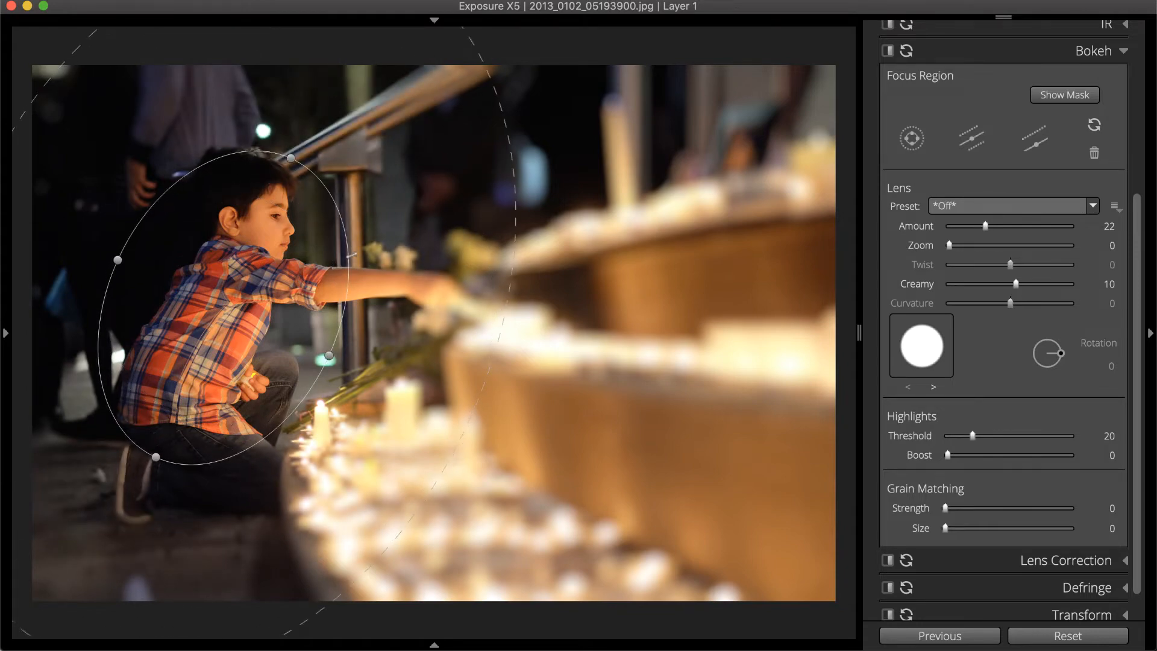
drag(351, 255, 330, 262)
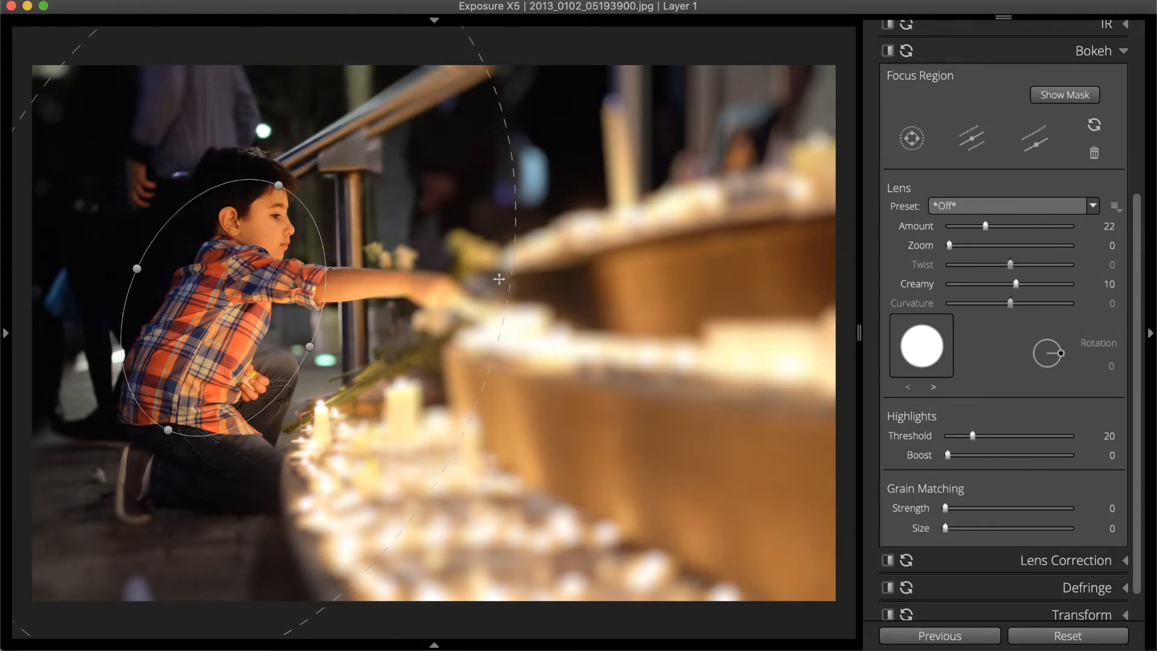
drag(499, 279, 648, 266)
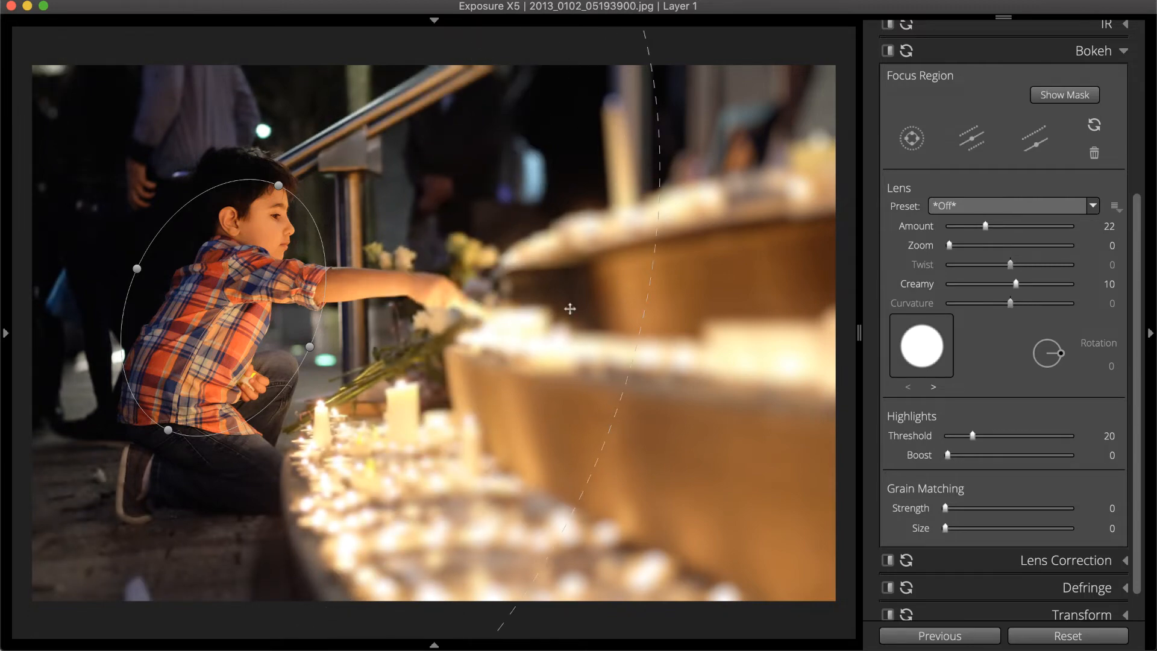
drag(569, 309, 649, 340)
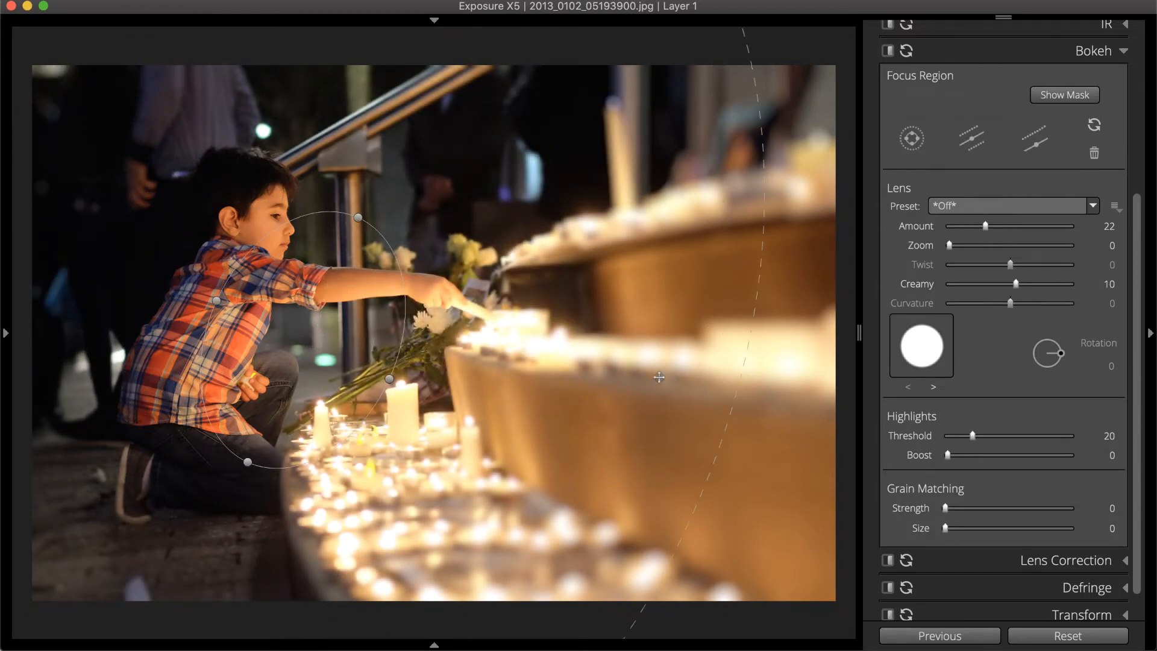
- Replace the default radial focus region on the car photo with a double-sided planar one and set the bokeh Amount to 24
click(1091, 155)
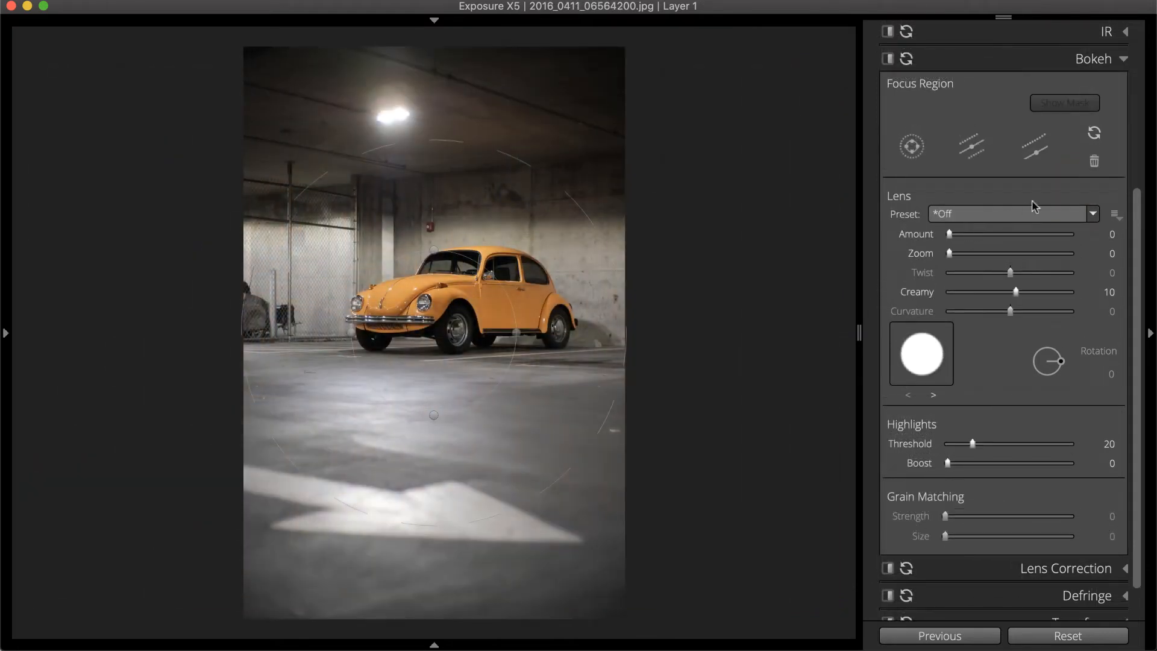
click(1095, 163)
click(972, 148)
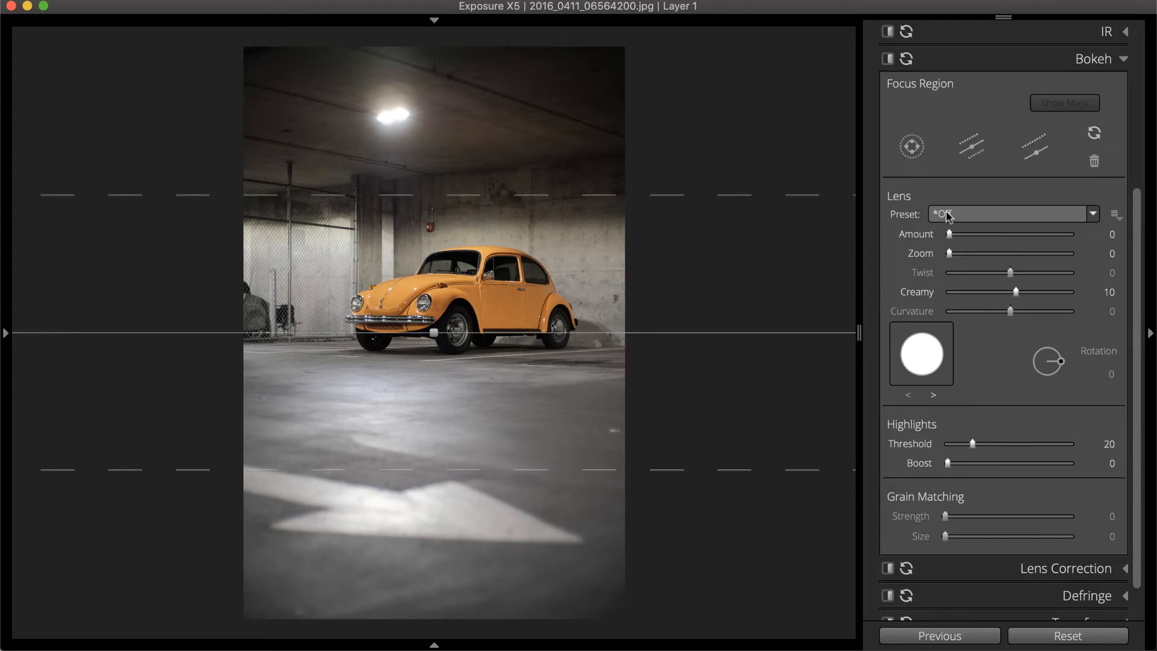
drag(949, 233, 987, 223)
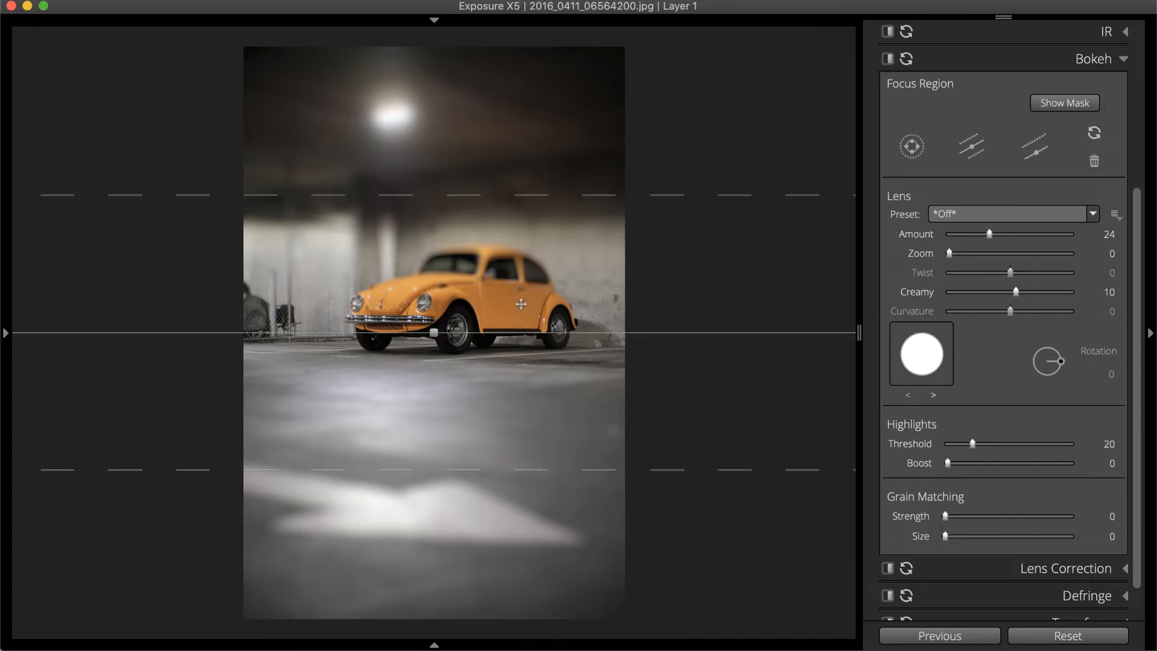
- Position the planar focus line across the yellow car, tilt it slightly and widen its feathering towards the photo's upper and lower edges
drag(547, 279, 535, 251)
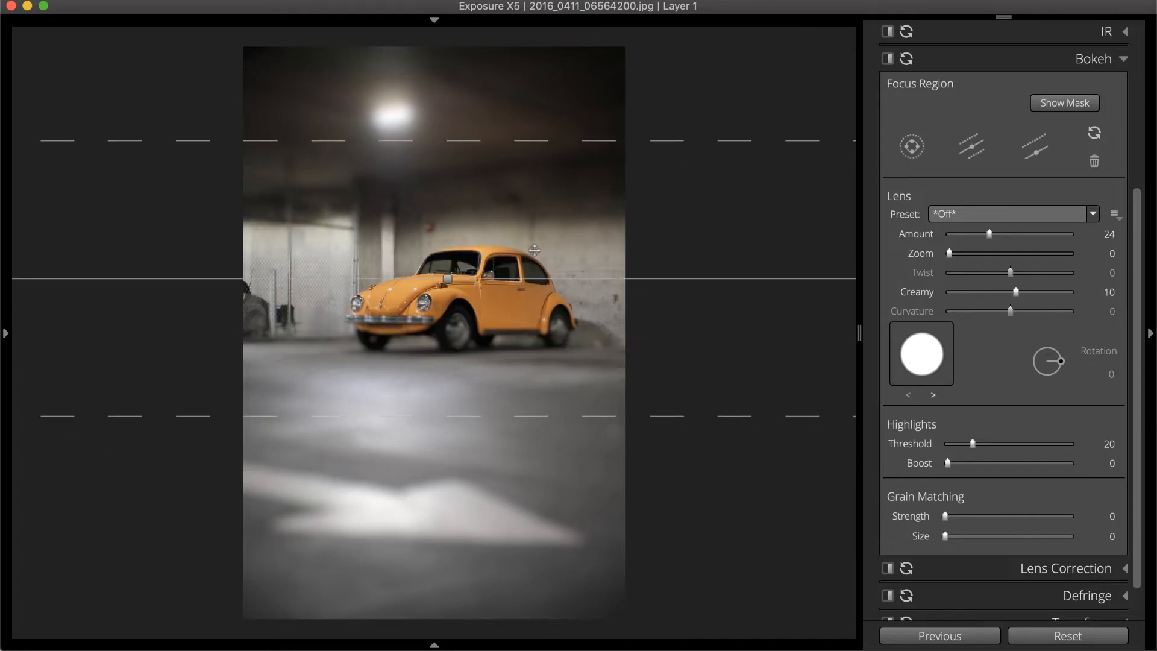
drag(551, 278, 573, 302)
drag(493, 238, 526, 292)
drag(477, 201, 456, 41)
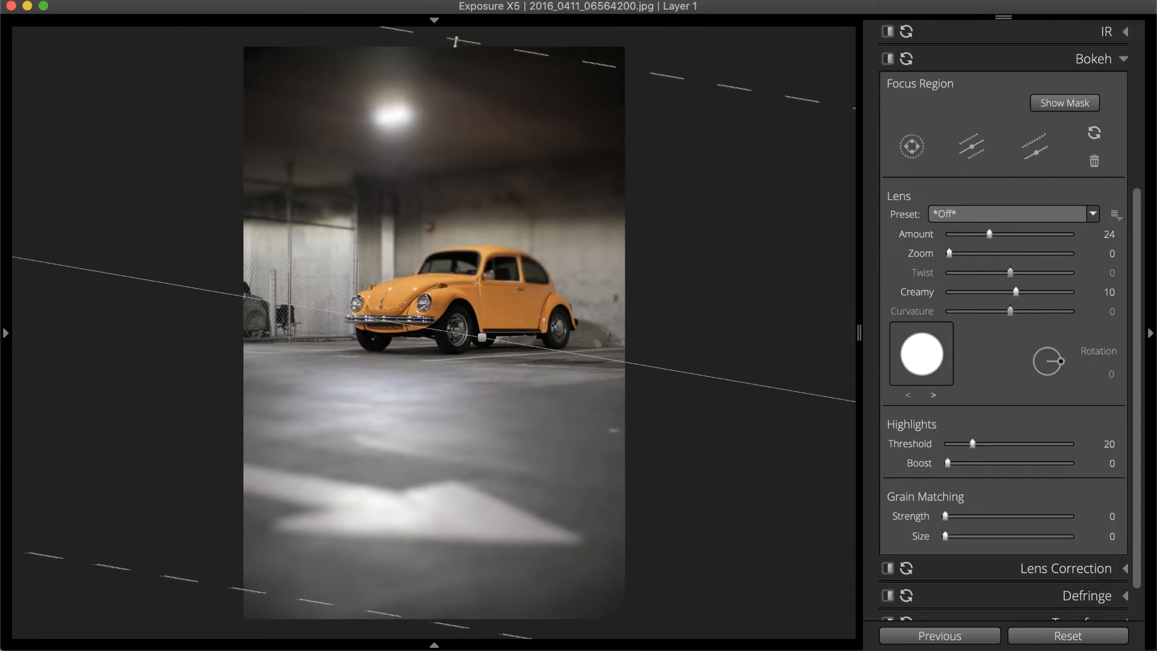
drag(519, 252, 489, 214)
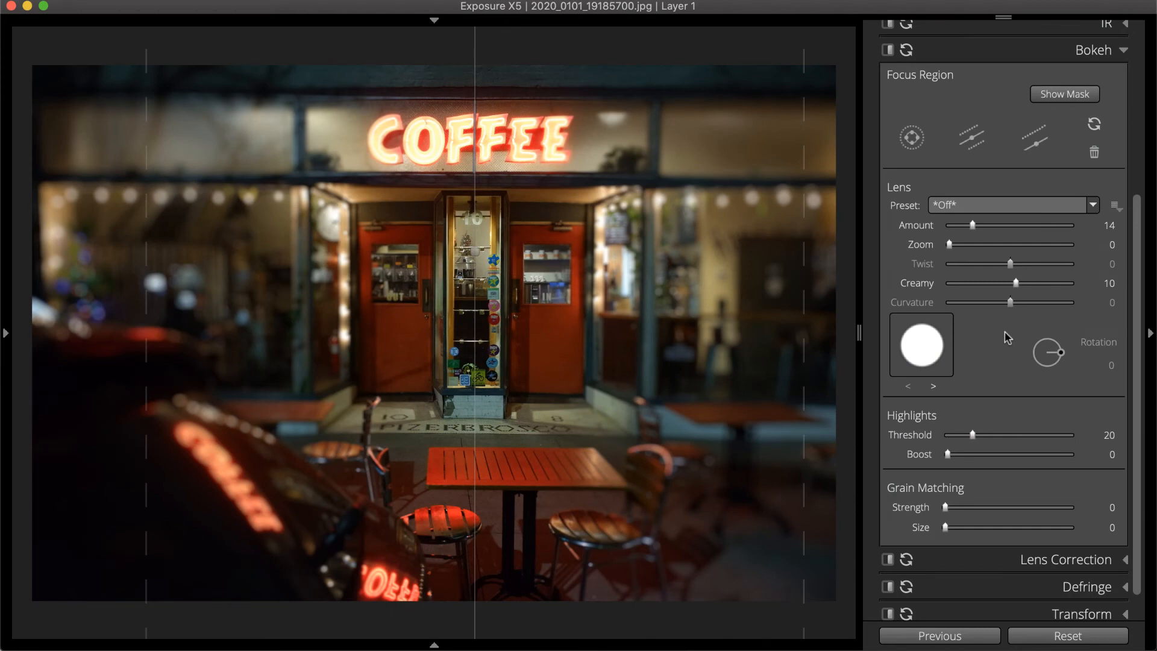
- Look through the lens preset categories, including the list of Traditional Lenses
click(1016, 211)
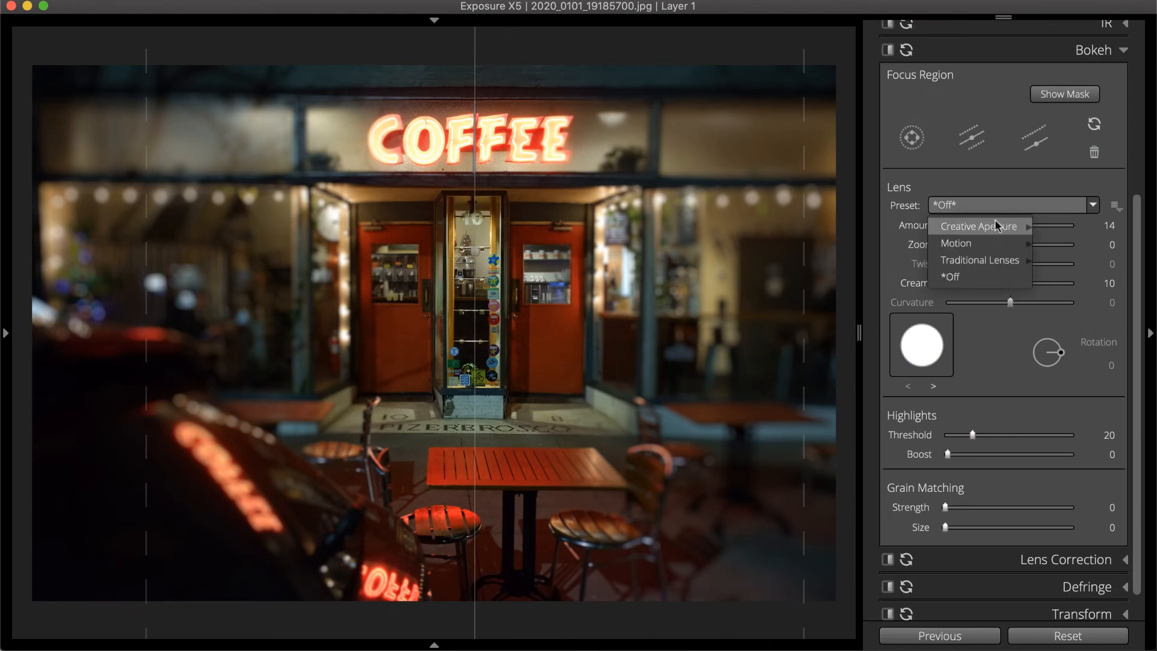
mouse_move(995, 227)
mouse_move(985, 247)
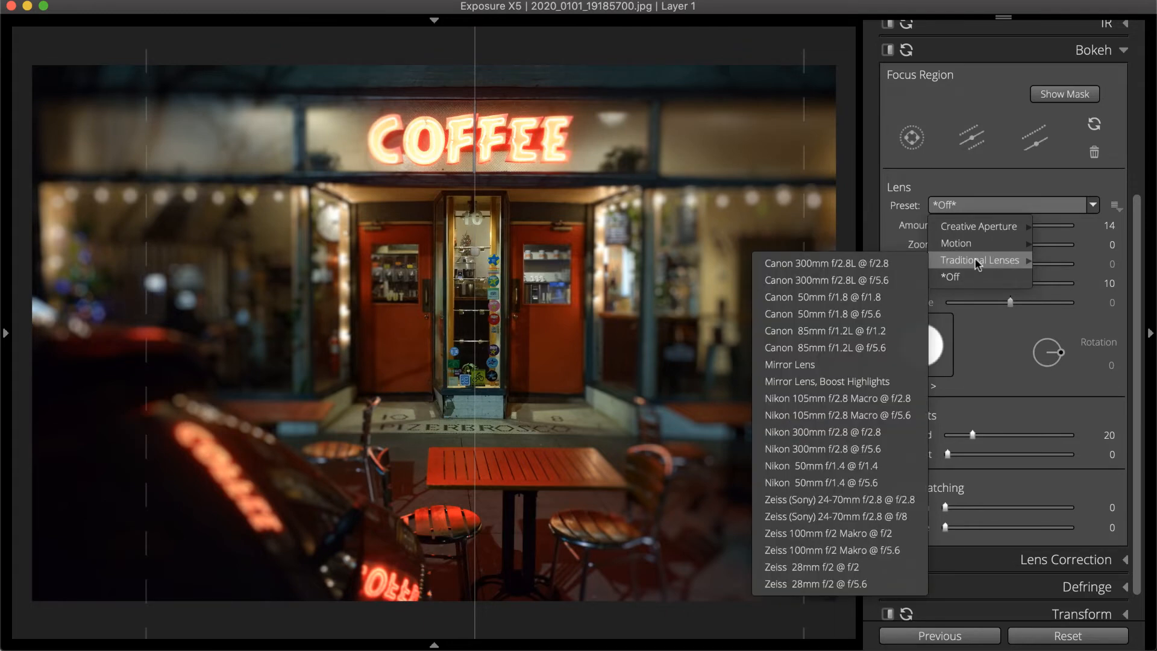
click(903, 258)
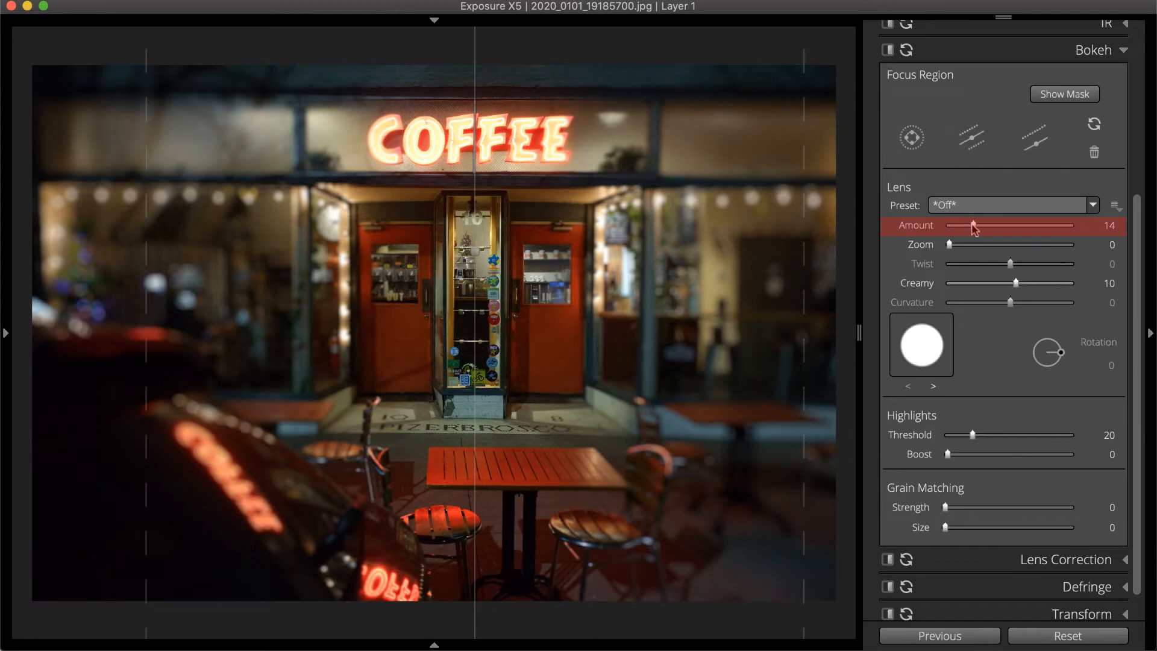
- Set the lens blur Amount to 29 and Zoom to 48 on the coffee shop photo
drag(973, 226, 946, 229)
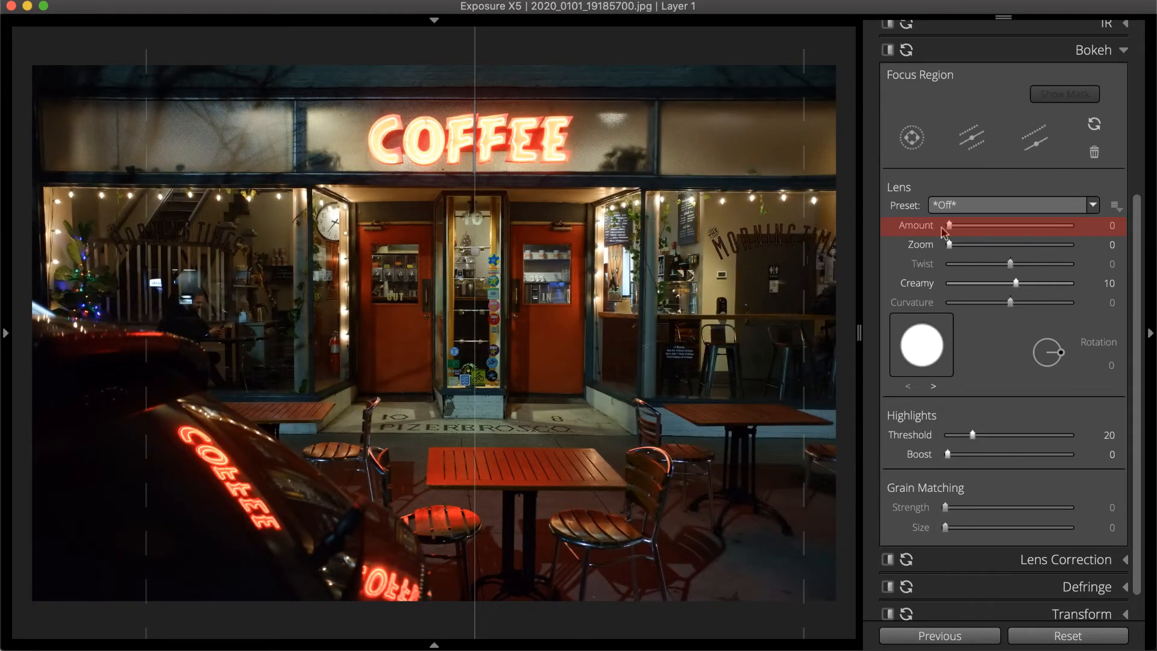
drag(945, 228, 1008, 249)
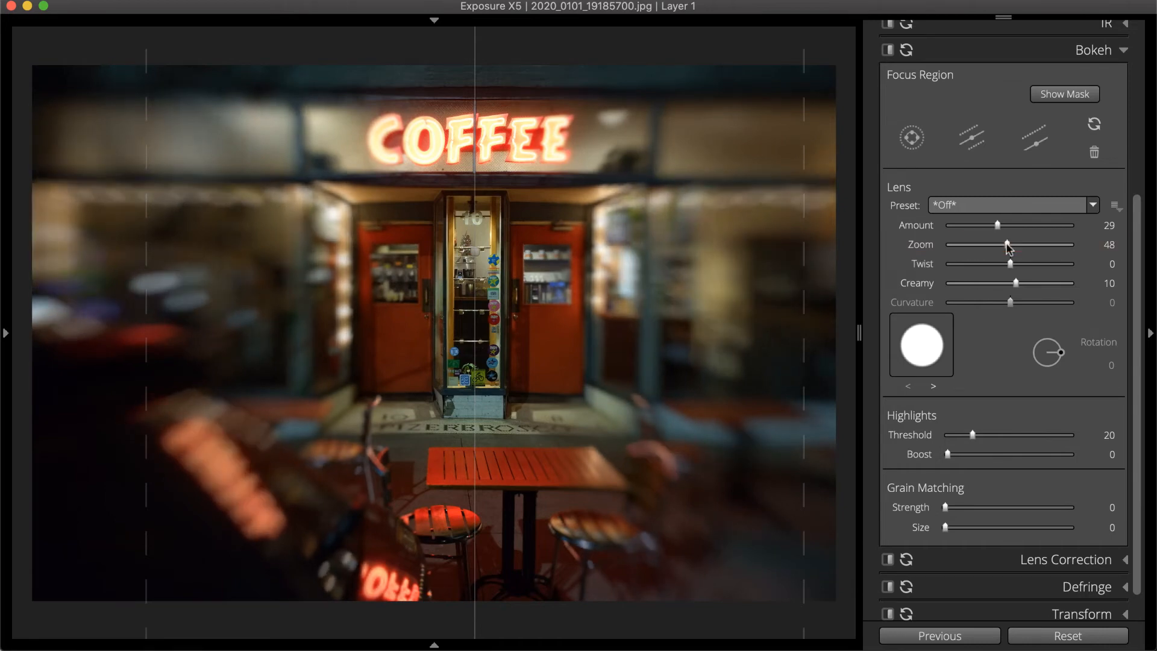
- Try a Twist of 45 on the lens blur and return it to 0
click(1009, 263)
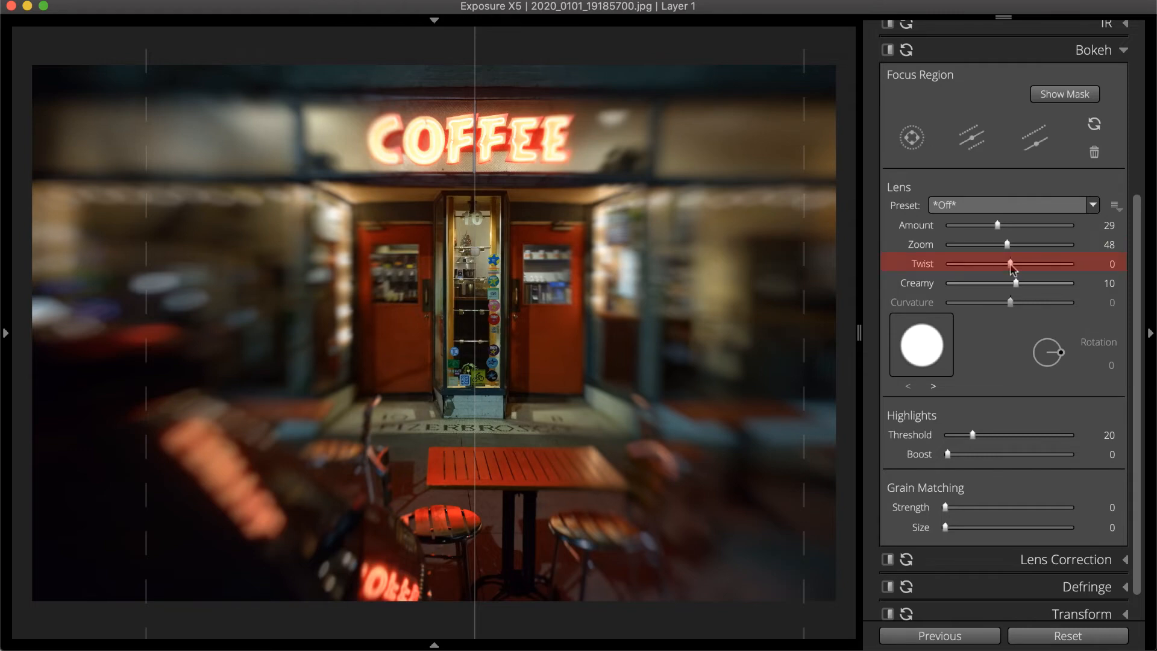
drag(1012, 269, 1039, 271)
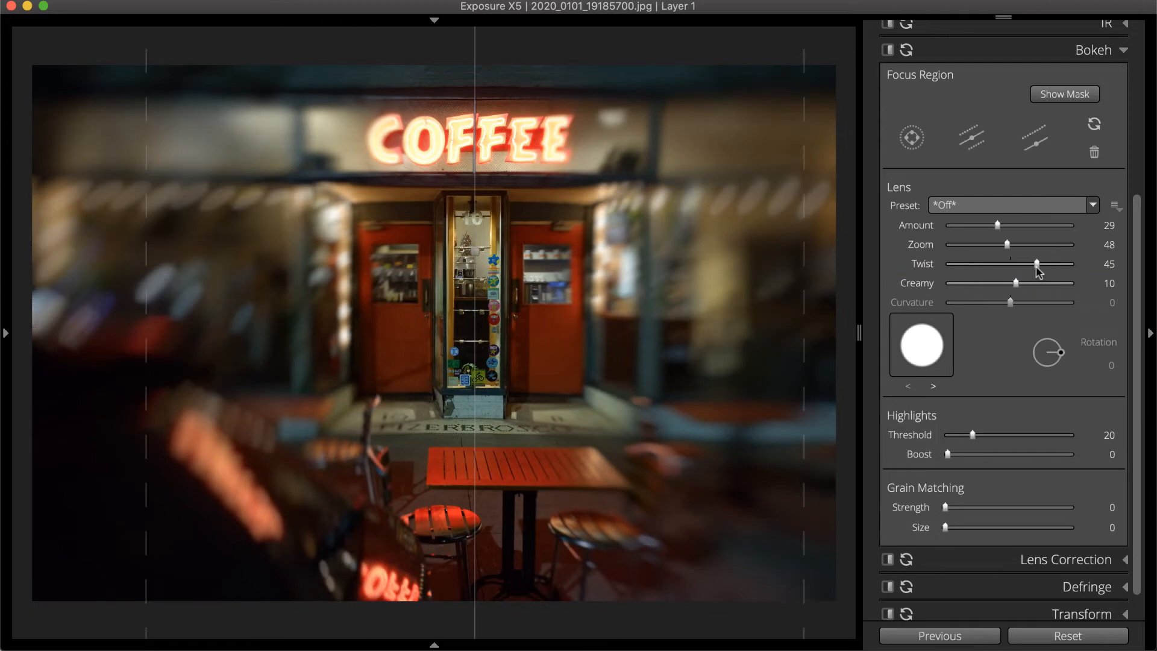
drag(1036, 266, 1009, 268)
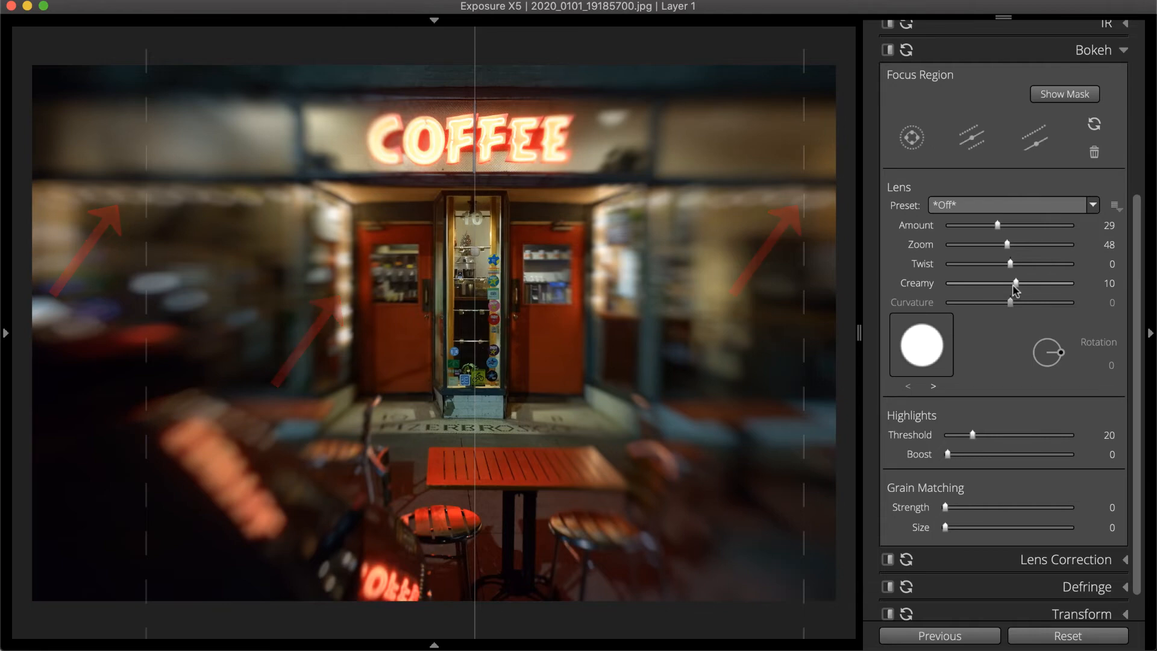
- Reset the lens Zoom to 0, try Creamy at 70 and settle on -69
double_click(1005, 244)
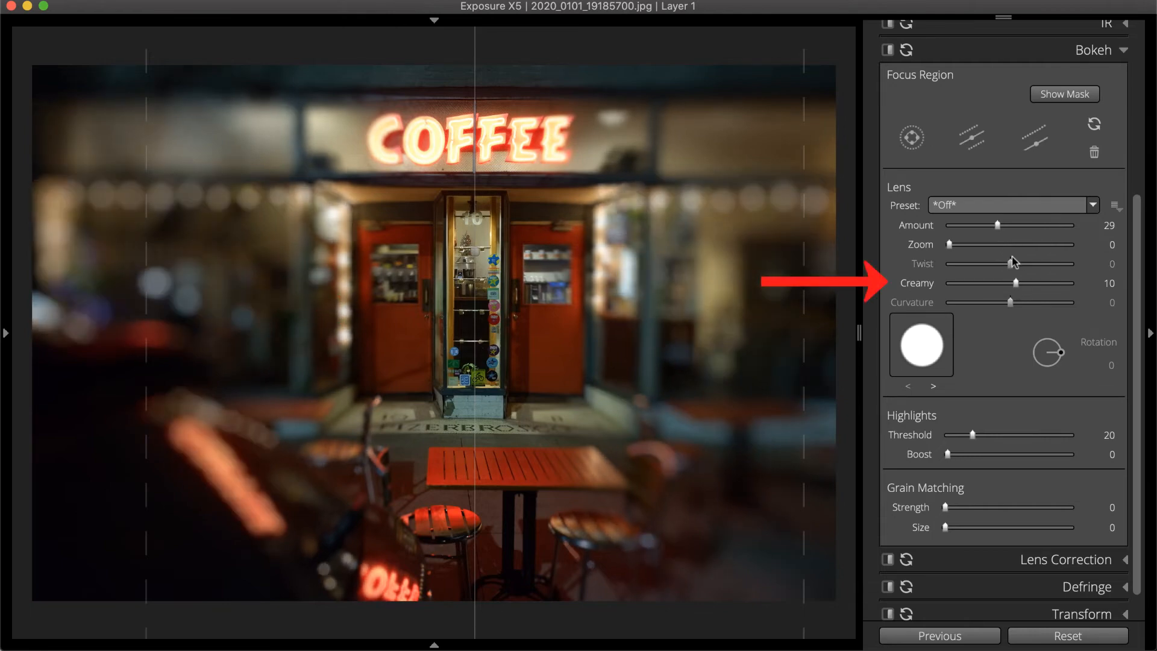
drag(1016, 282, 1054, 284)
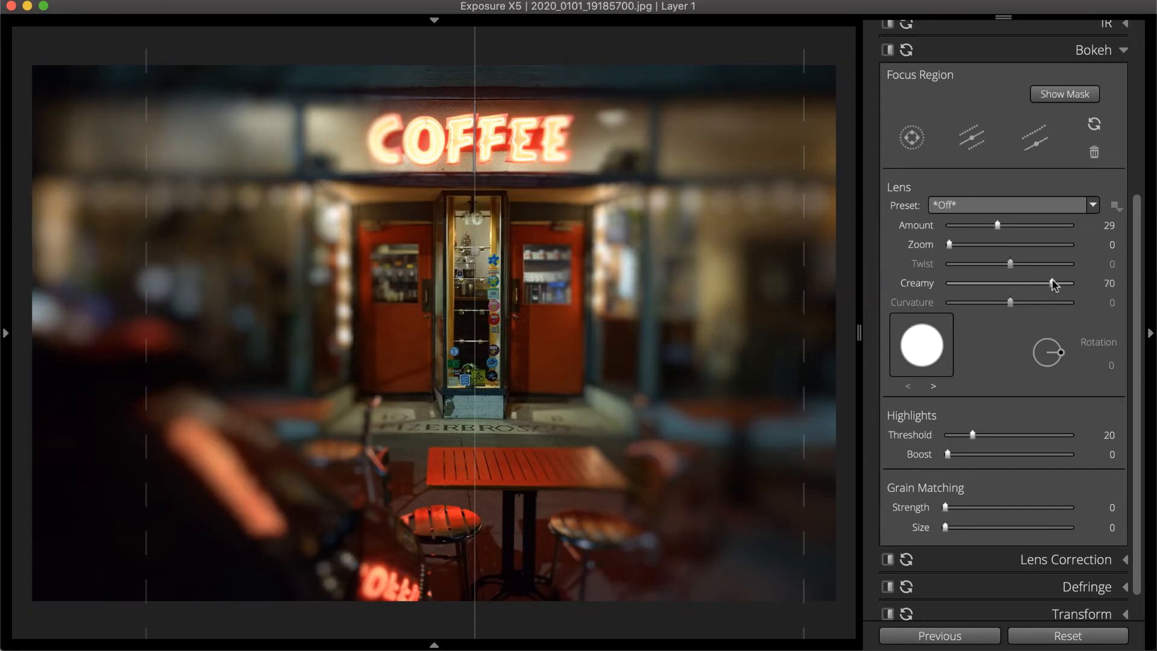
drag(1053, 283, 968, 294)
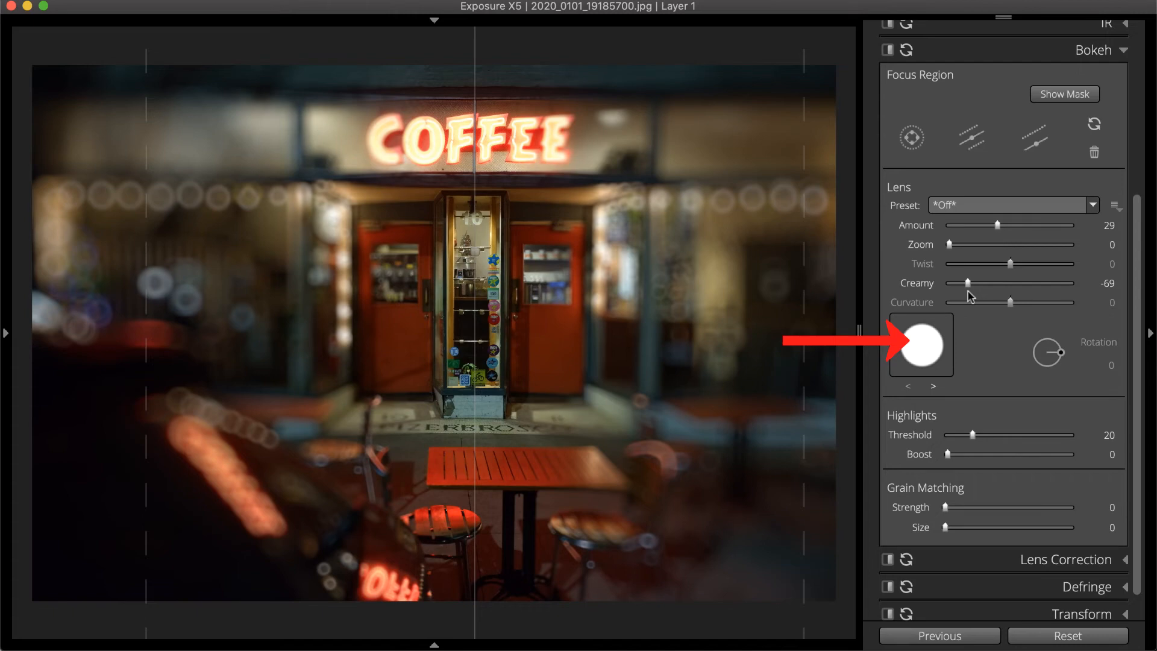
- Change the aperture shape of the blurred highlights to the triangle
click(927, 351)
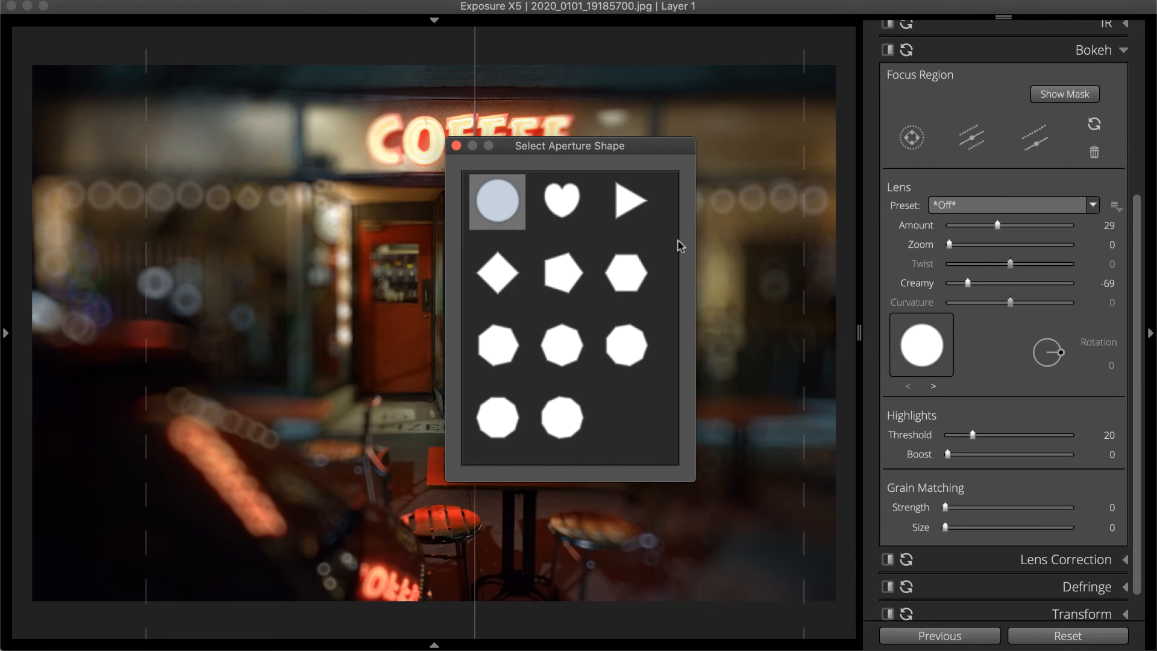
click(627, 201)
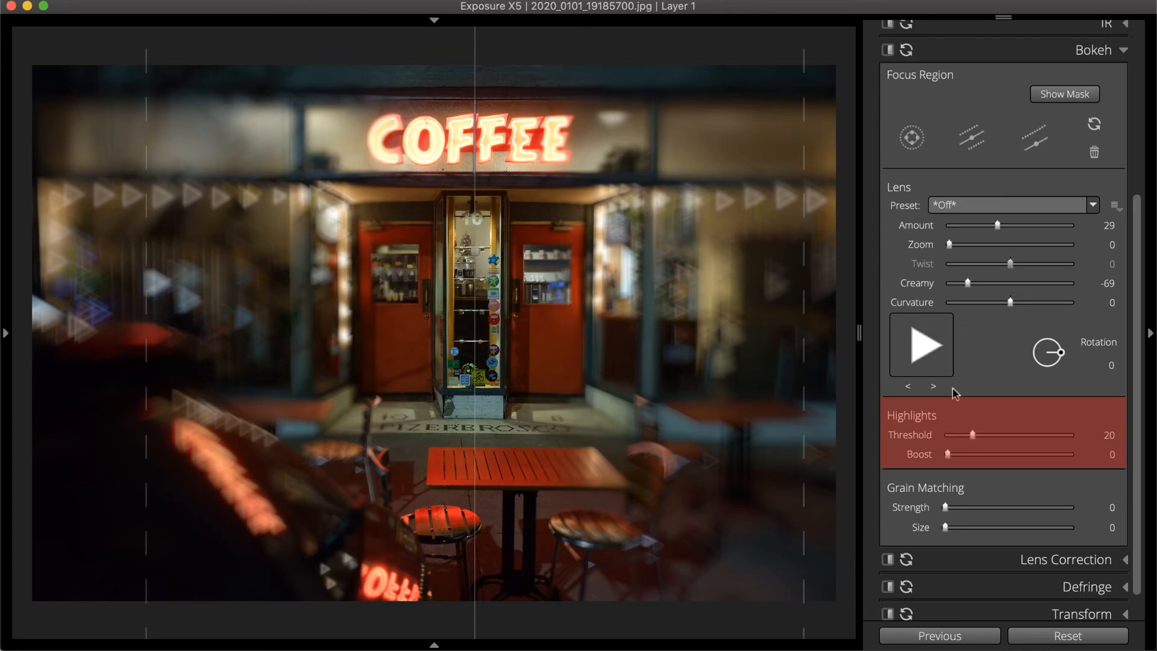
- Set the bokeh highlights Threshold to 68 and Boost to 23
mouse_move(973, 434)
mouse_down()
mouse_move(956, 449)
mouse_move(976, 453)
mouse_up()
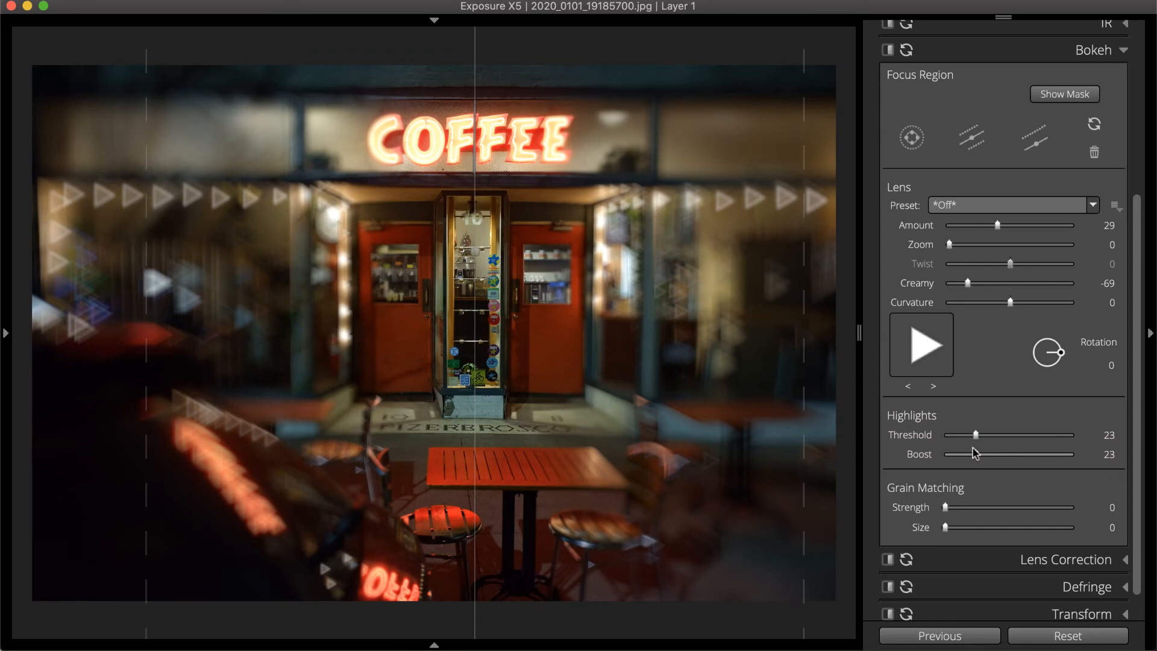
drag(976, 435, 1032, 435)
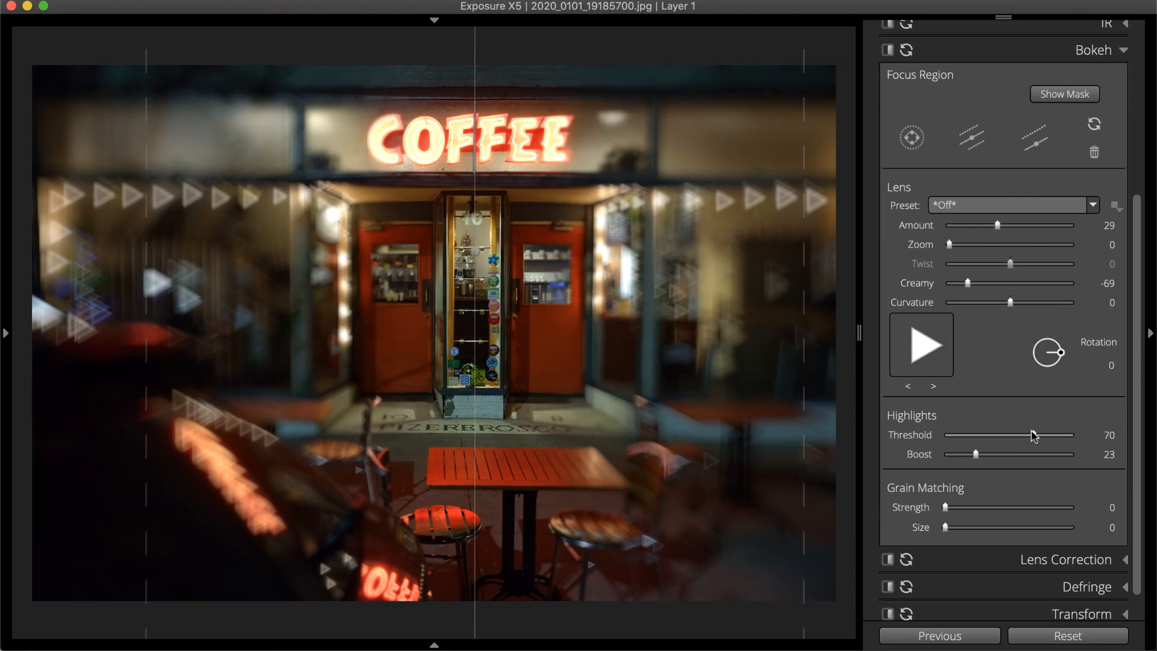
drag(1034, 435, 1030, 436)
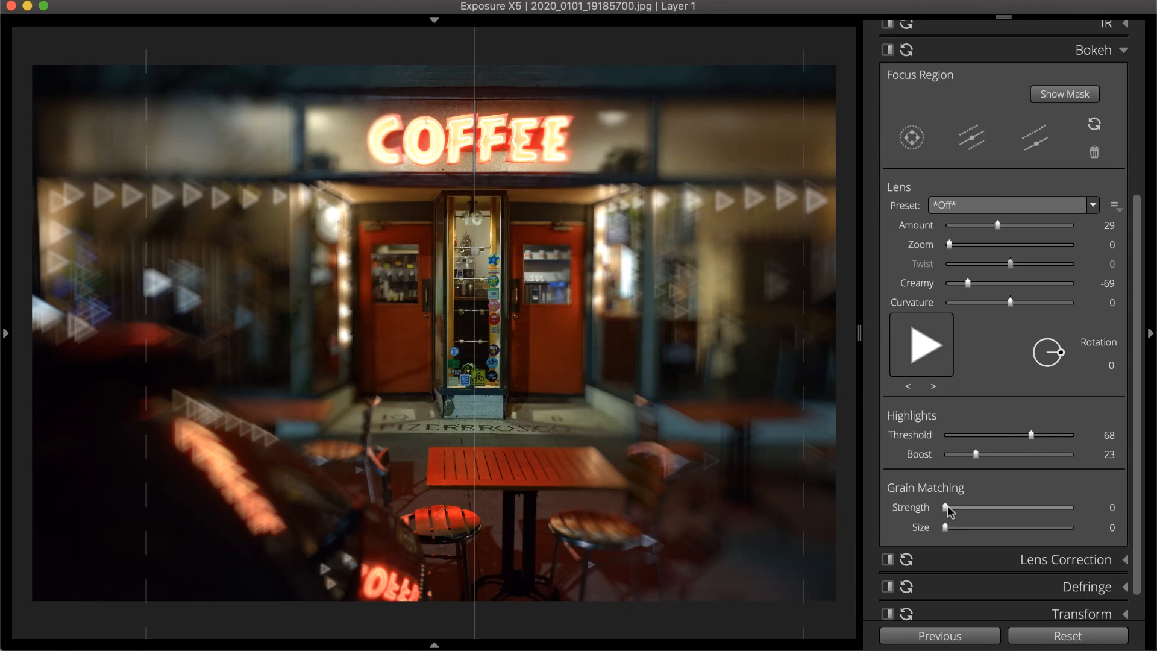
- Set the bokeh Grain Matching Strength to 22 and Size to 7
drag(947, 506, 970, 506)
drag(946, 527, 993, 528)
drag(970, 527, 953, 529)
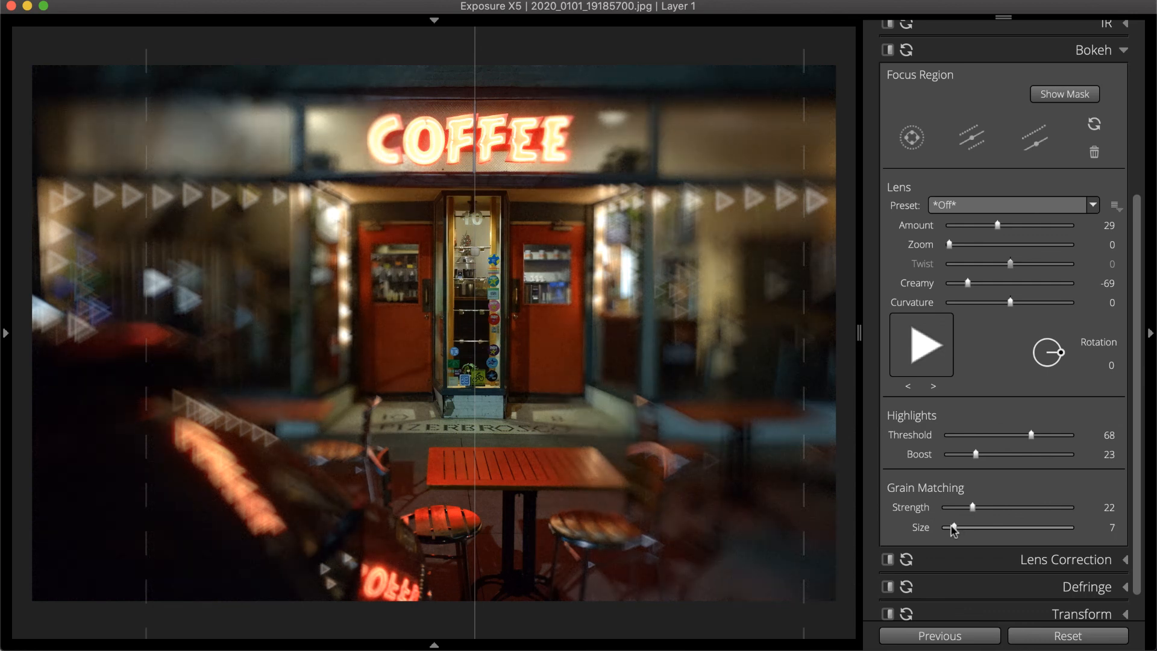
- Switch off the Grain panel's effect for the coffee shop photo
scroll(952, 529, down, 1)
scroll(1013, 589, up, 8)
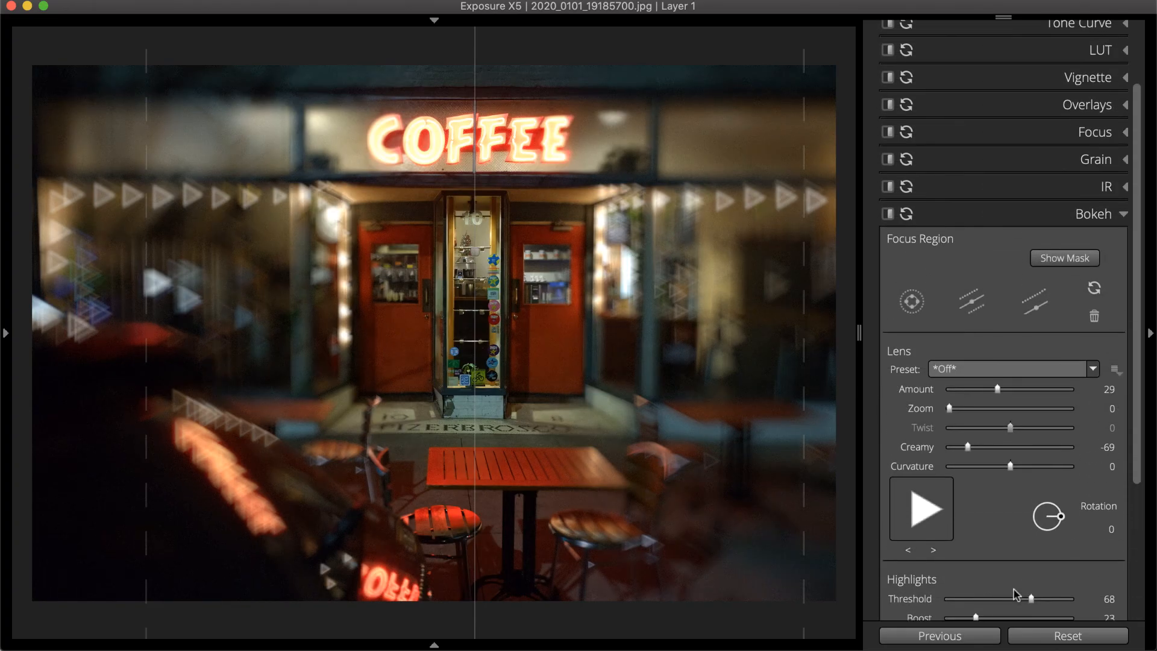
click(888, 247)
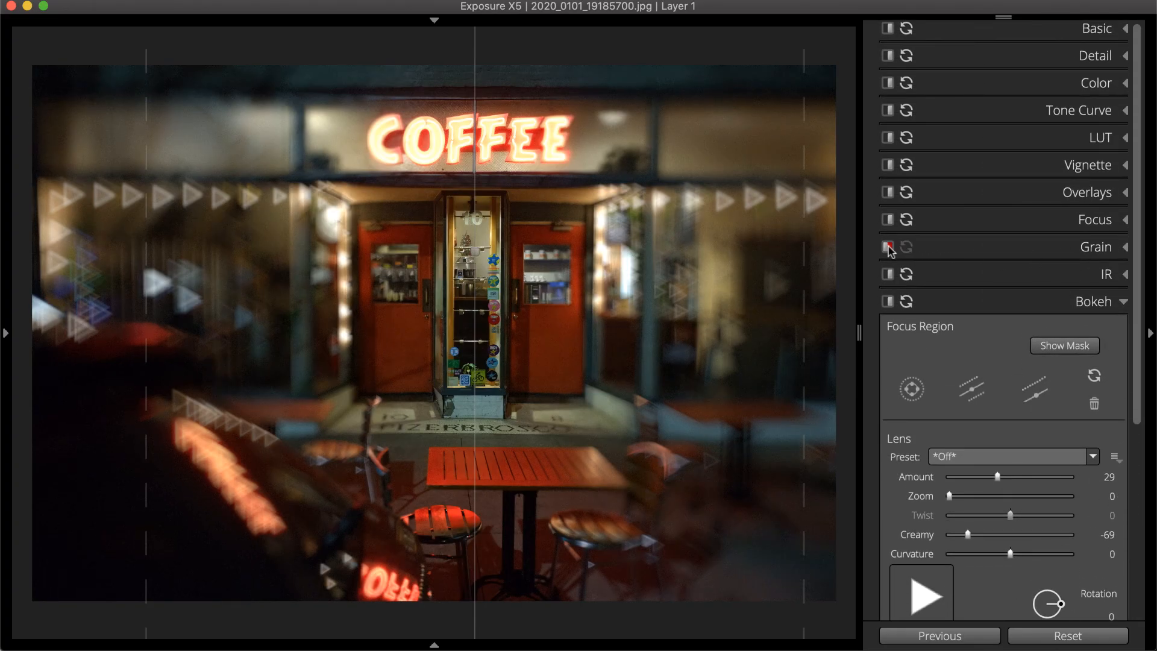